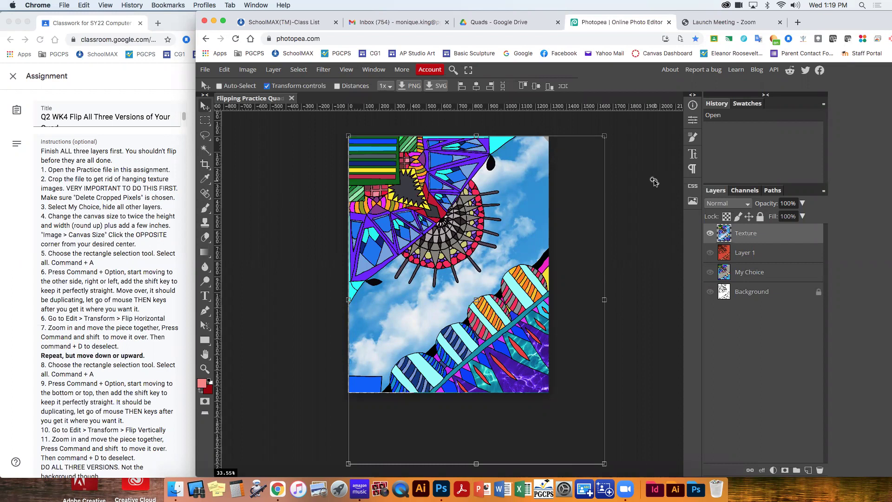
- Rename the red Layer 1 to 'Color Theory'
left_click(709, 234)
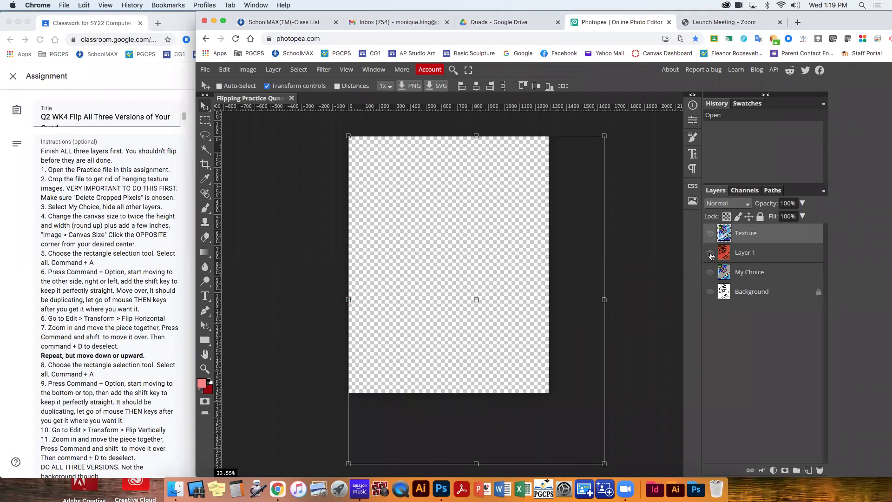
left_click(711, 254)
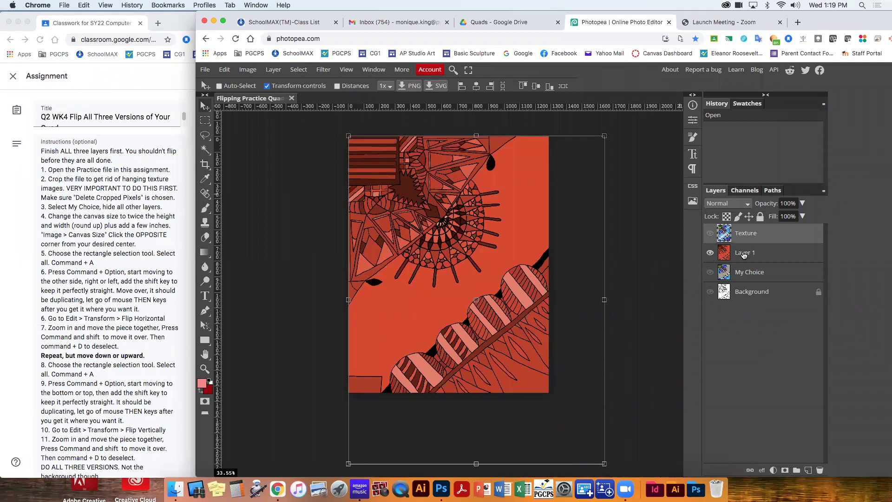
double_click(743, 253)
type("Color Theory")
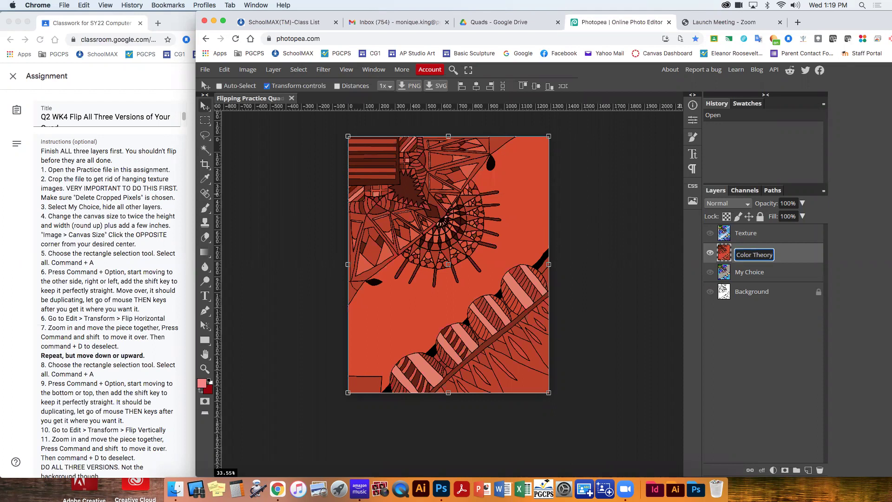
key("Return")
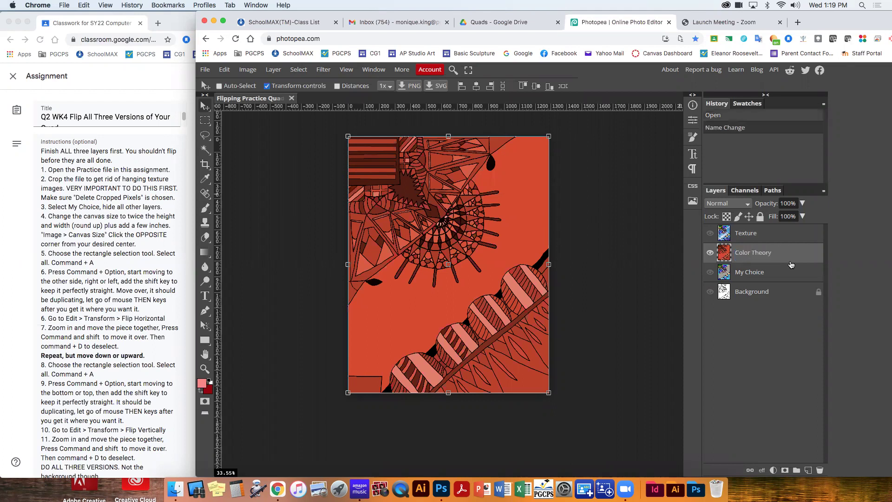
- Hide Color Theory, show My Choice and make it the active layer
left_click(710, 253)
left_click(710, 272)
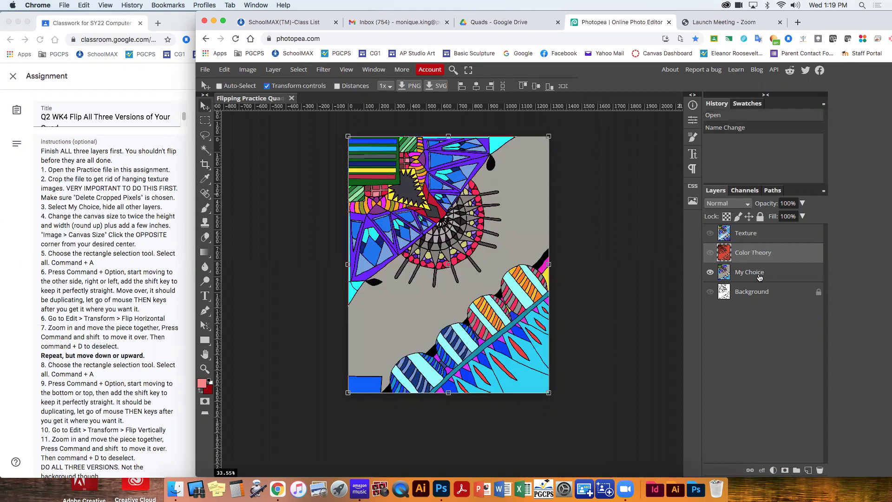
left_click(760, 277)
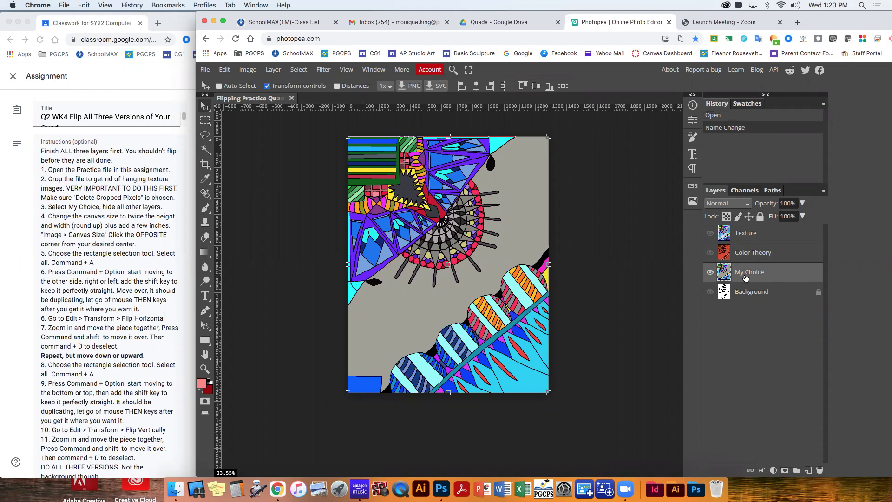
- Adjust layer visibility so only the Texture layer is showing
left_click(711, 252)
left_click(711, 234)
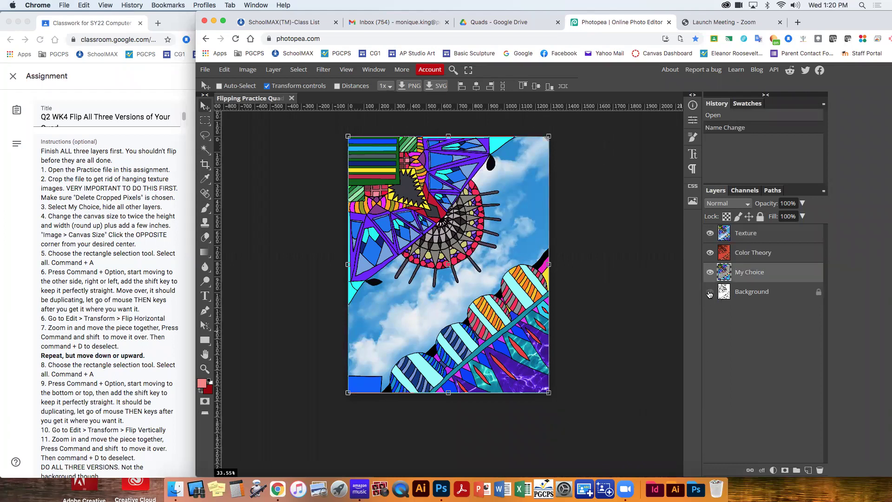
left_click(710, 292)
left_click(710, 273)
left_click(710, 293)
left_click(711, 253)
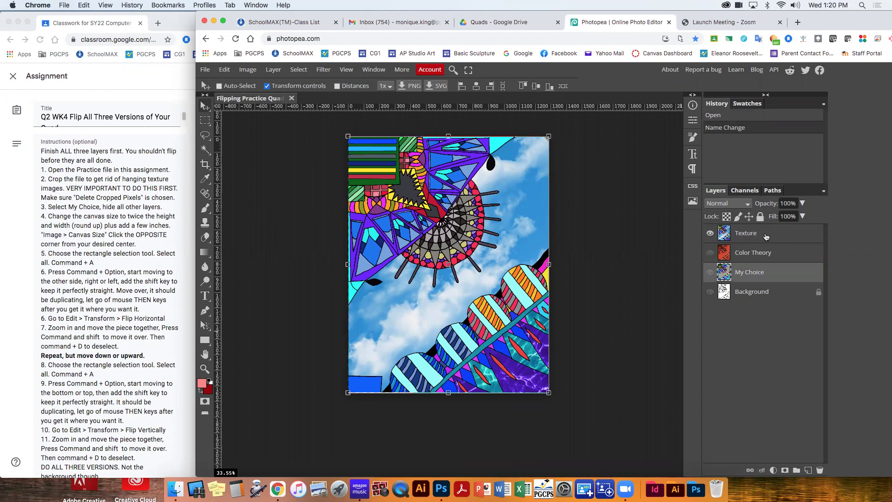
- Select the Texture layer, test-move its image up-left, then undo the move
left_click(752, 237)
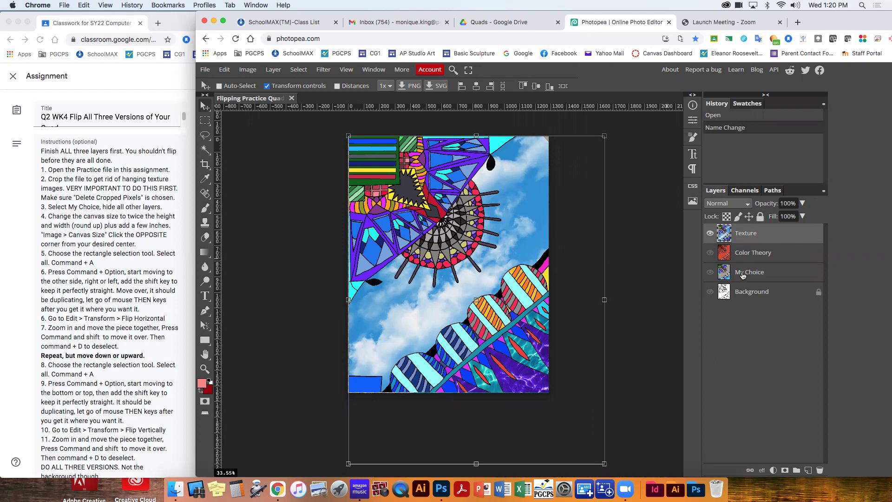
left_click_drag(526, 318, 485, 259)
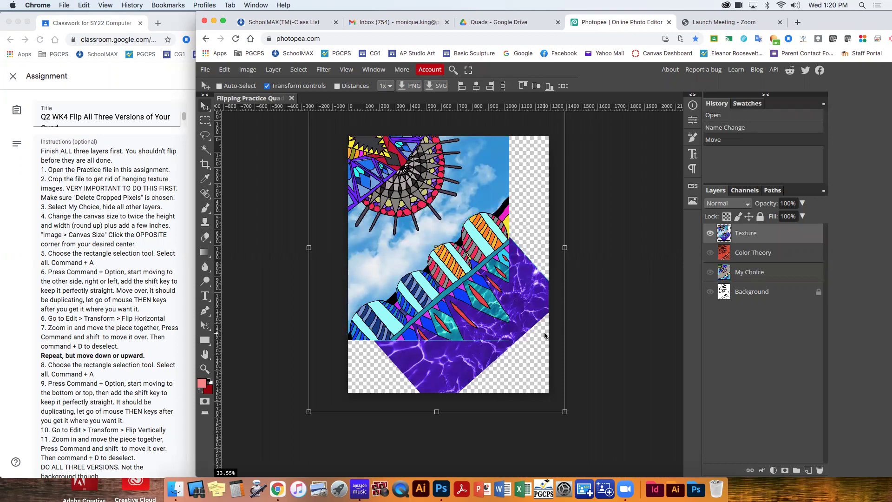
key("super+z")
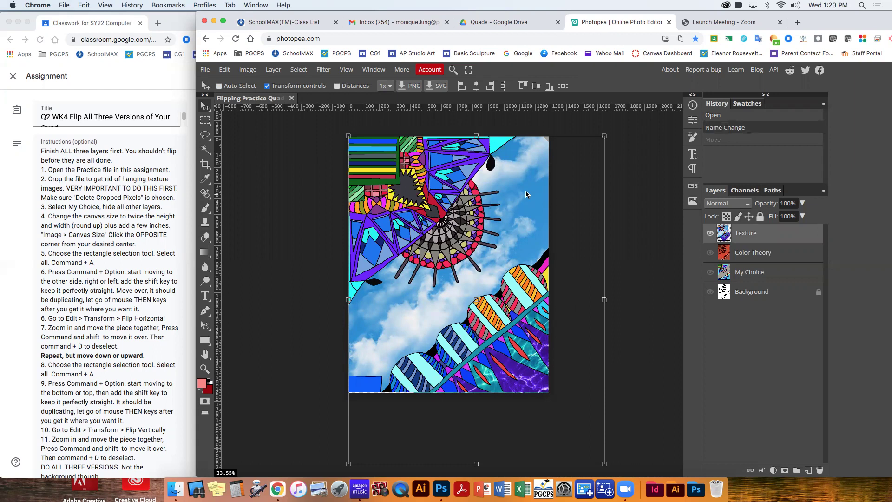
- Crop the image to the canvas edges with the Crop tool and apply it
left_click(205, 164)
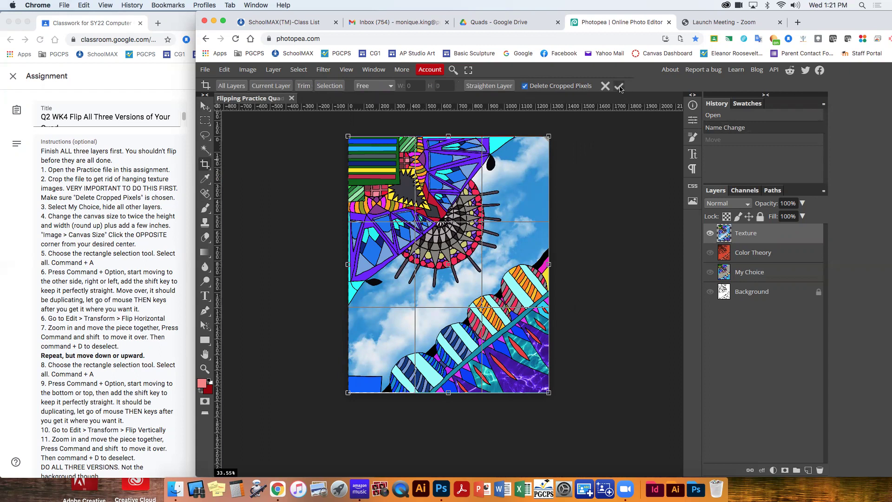
left_click(620, 87)
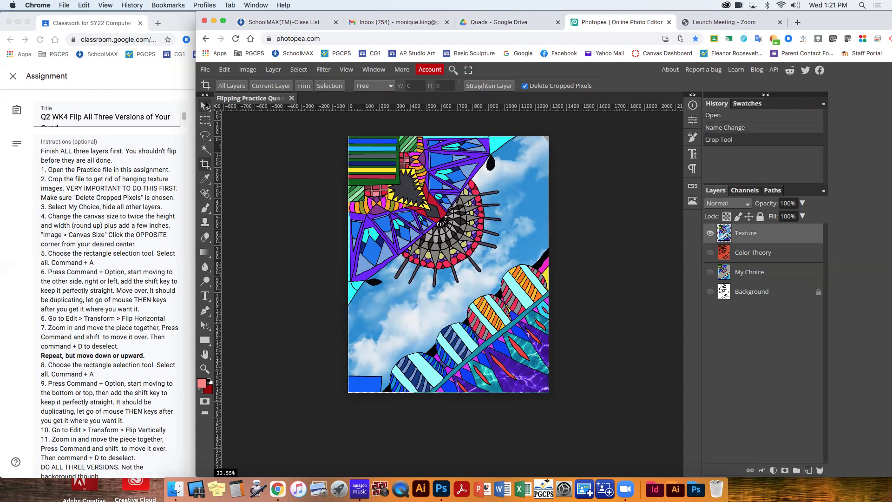
left_click(205, 105)
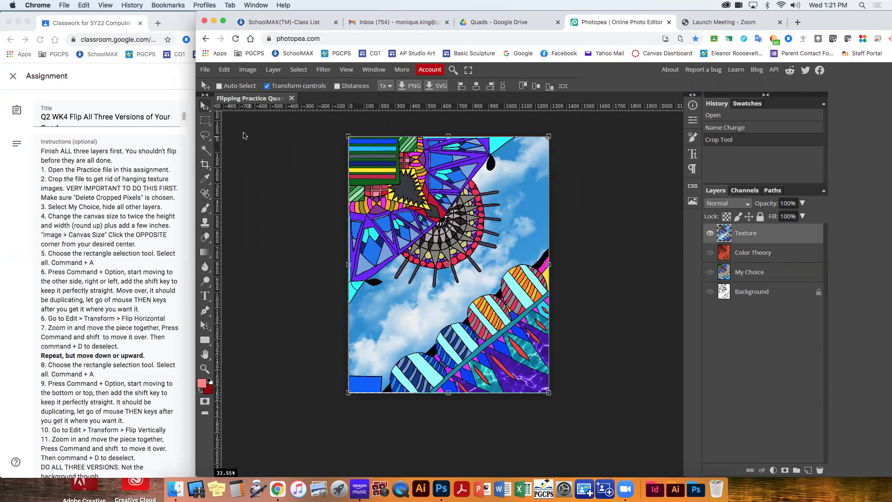
- Undo an accidental nudge of the Texture image and hide the Texture layer
left_click(205, 121)
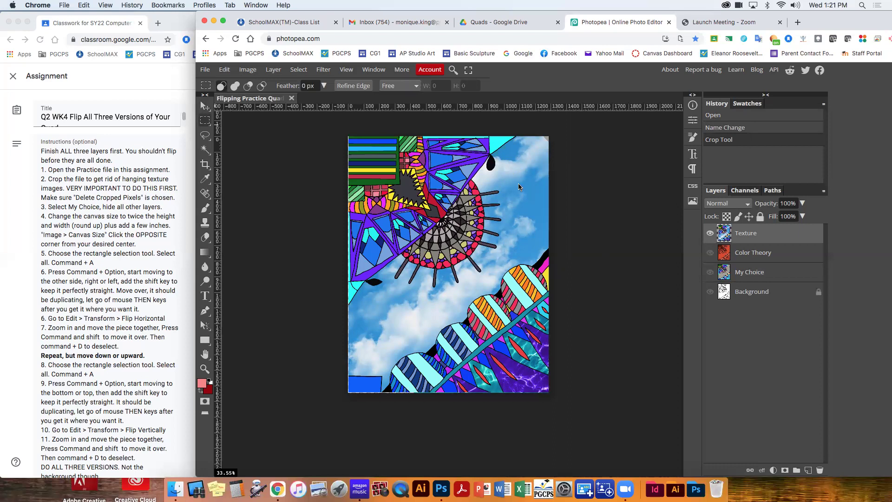
left_click_drag(519, 187, 504, 192)
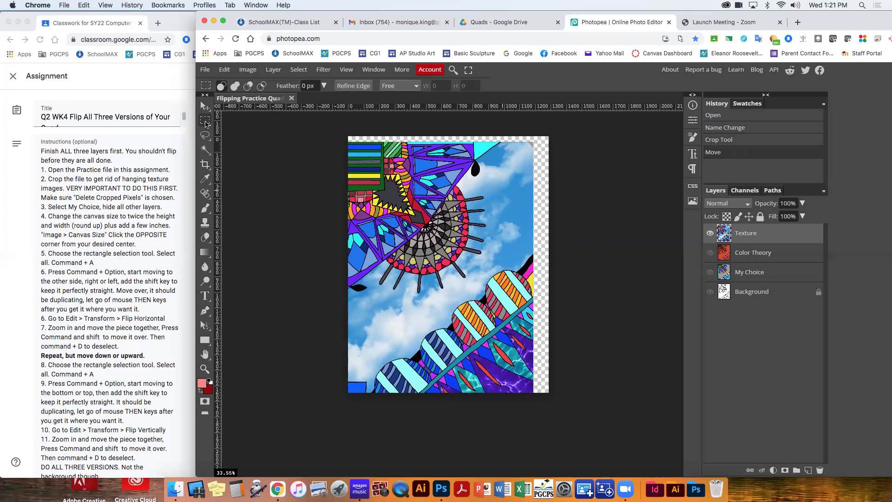
key("super+z")
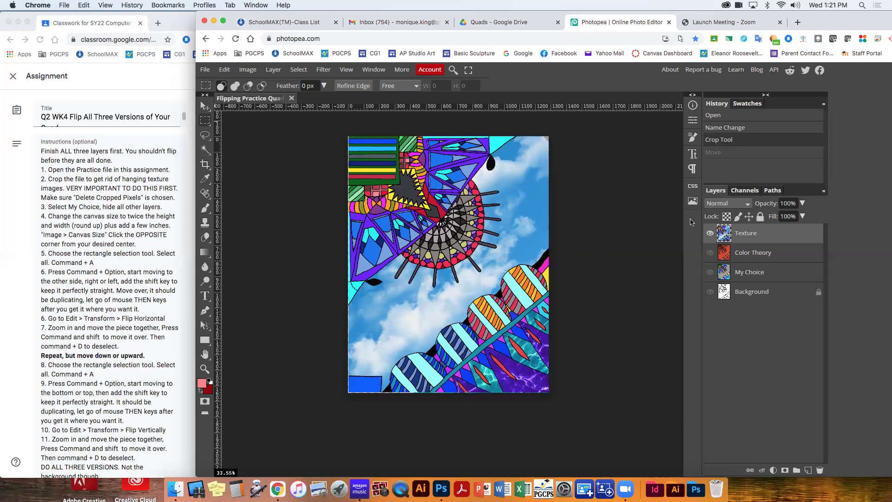
left_click(711, 235)
- Select the My Choice layer and turn its visibility on
left_click(754, 279)
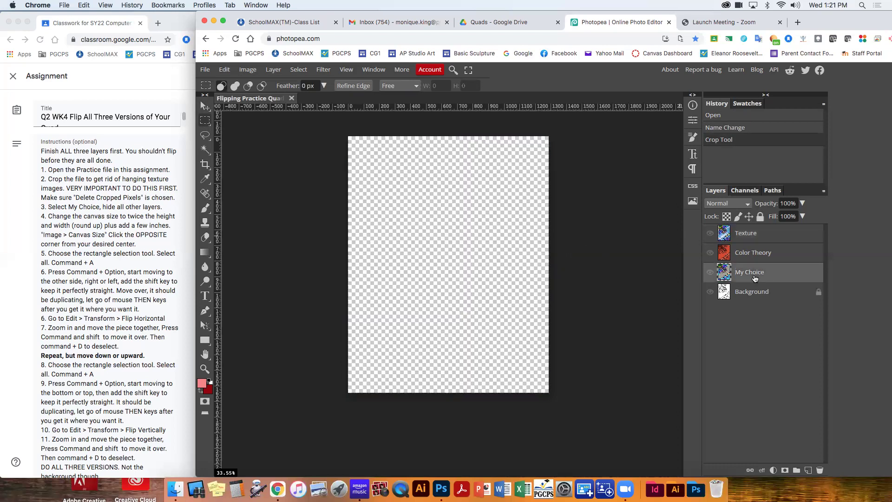
left_click(710, 274)
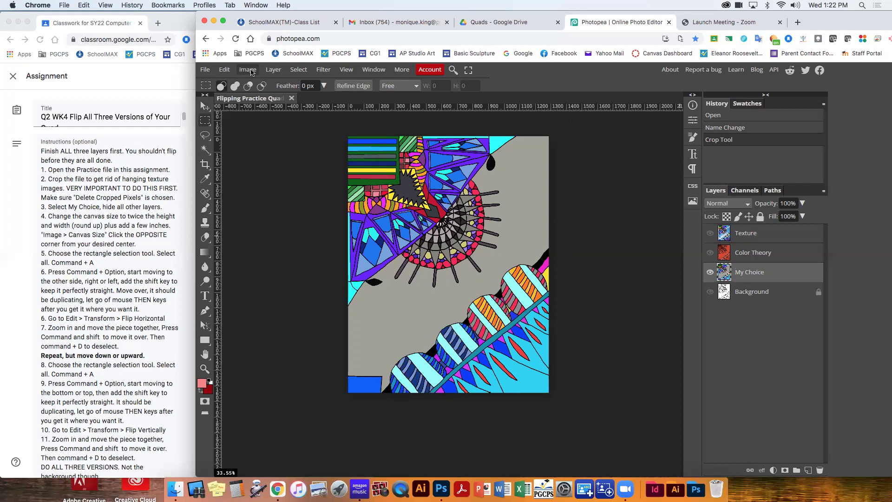
- Set the canvas size to 20 × 24 inches with a top-left anchor
left_click(250, 71)
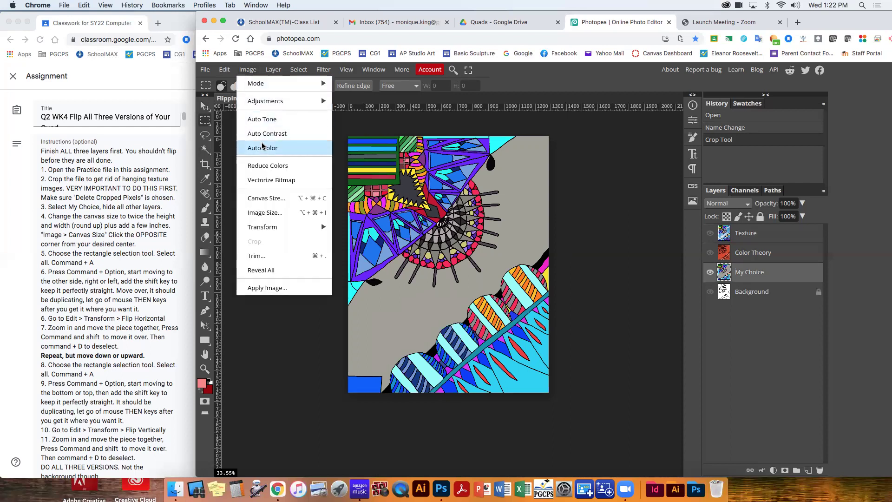
left_click(257, 199)
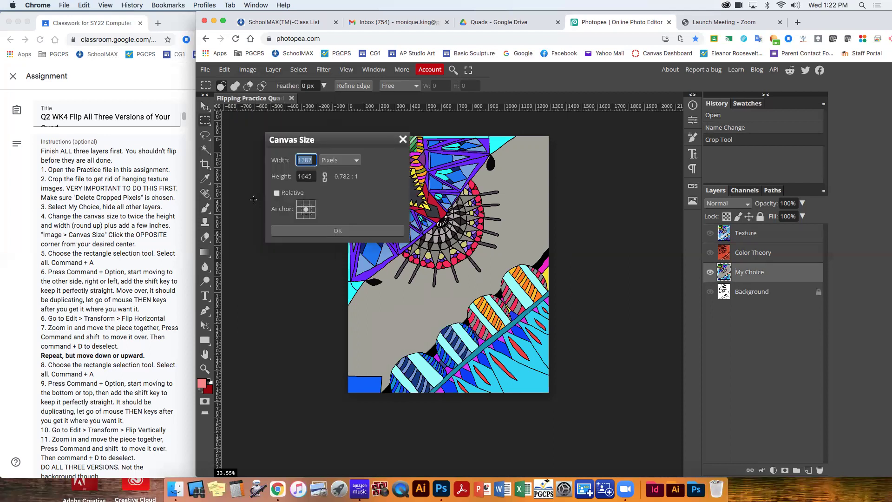
left_click(356, 161)
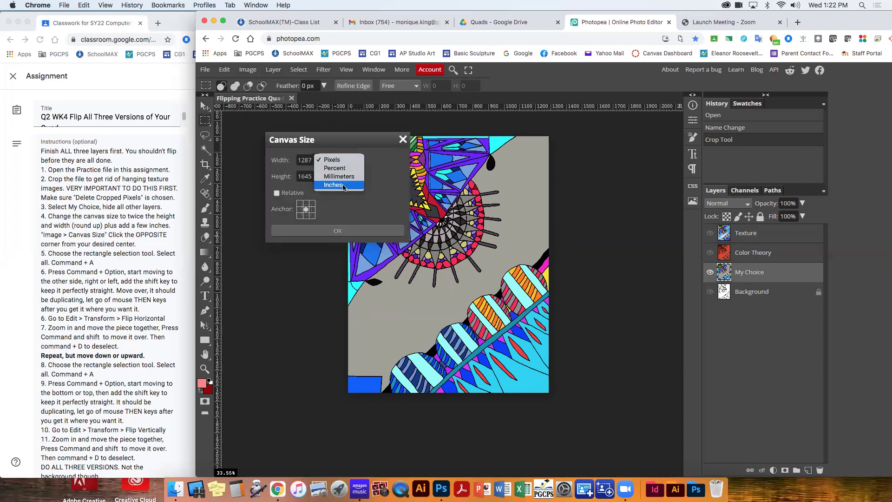
left_click(344, 185)
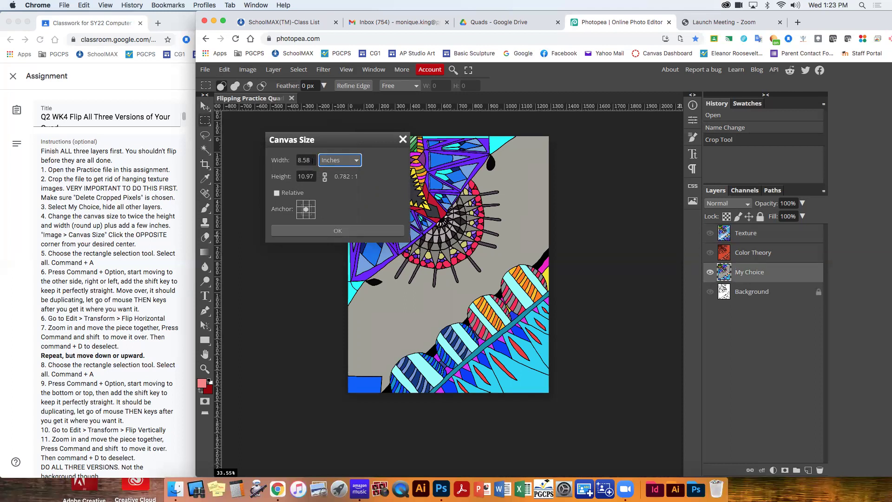
key("shift+Tab")
key("Tab")
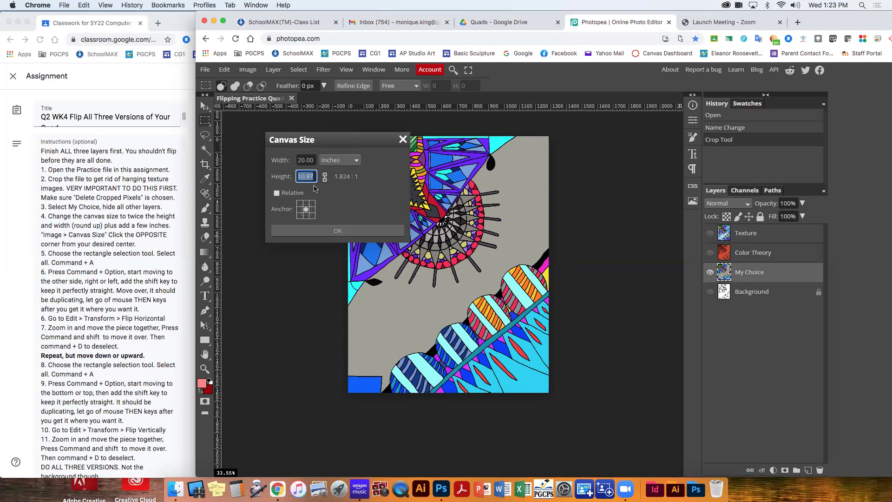
type("24")
left_click(300, 205)
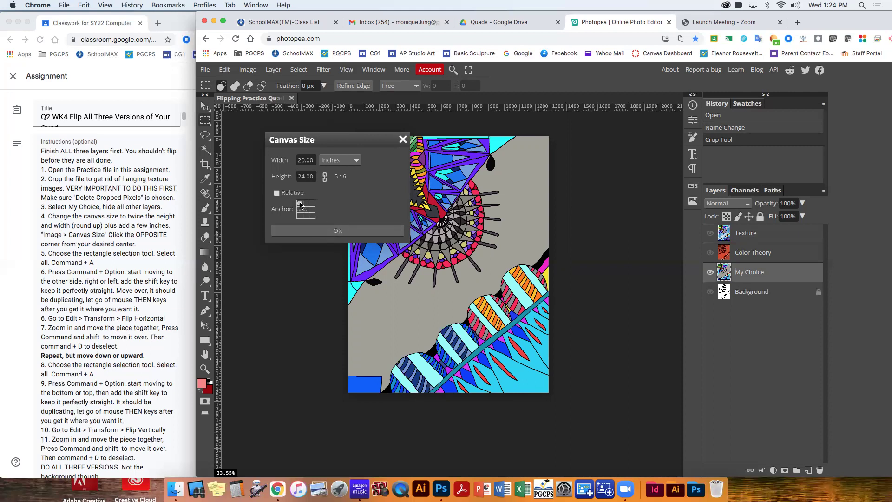
- Apply the 20 × 24 inch canvas and fit the whole canvas to the window
left_click(348, 232)
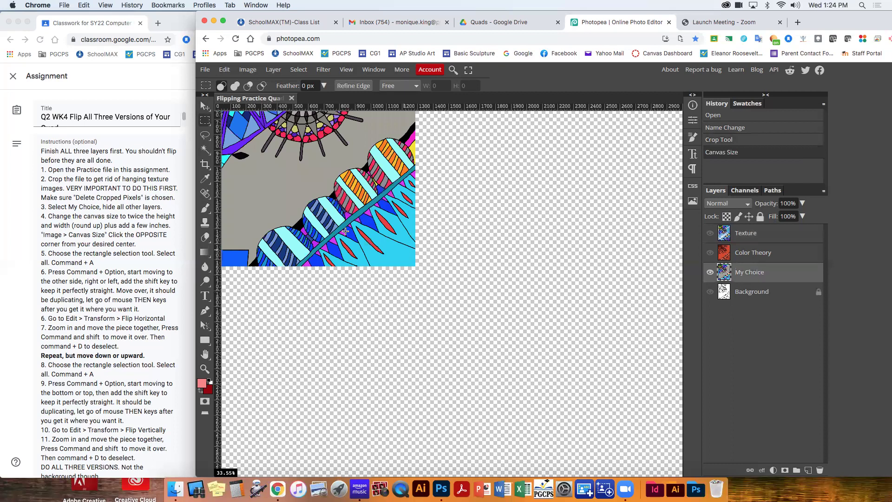
key("super+0")
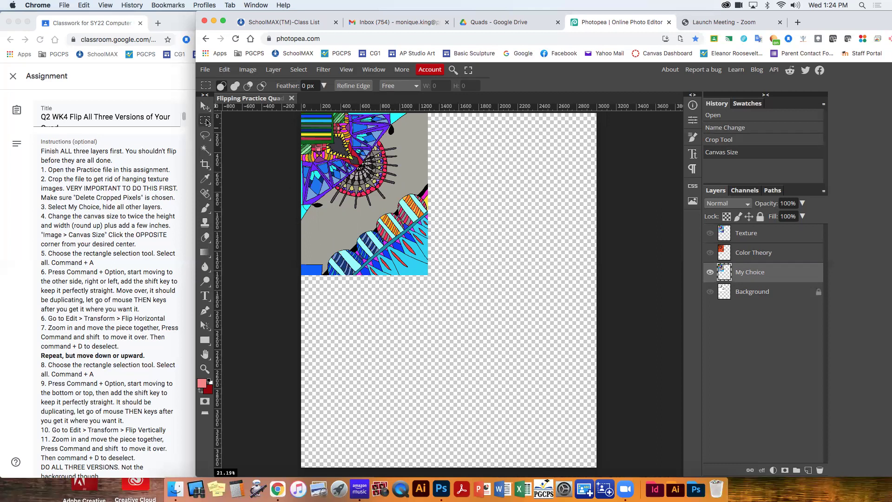
- Select the entire canvas with the Rectangular Select tool
right_click(205, 123)
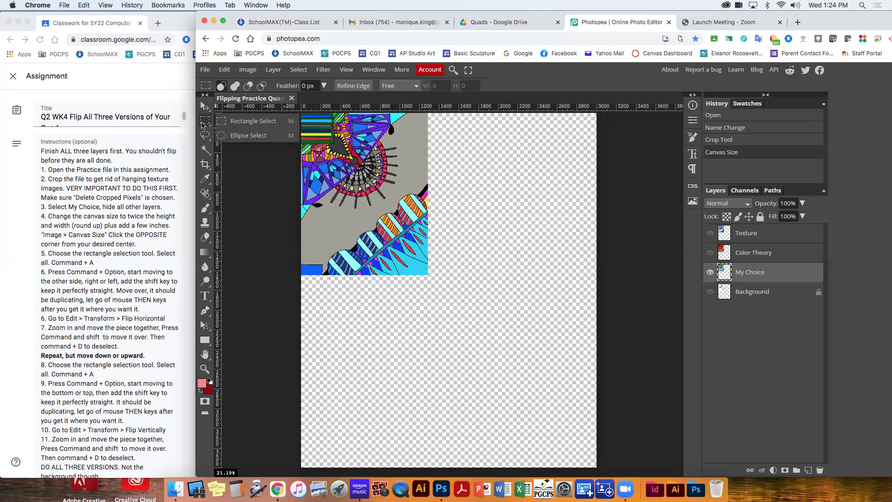
left_click(243, 125)
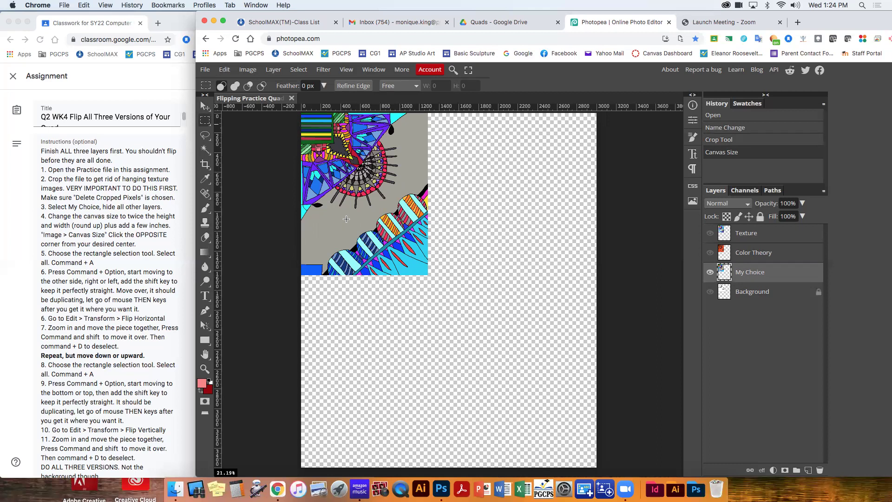
key("super+a")
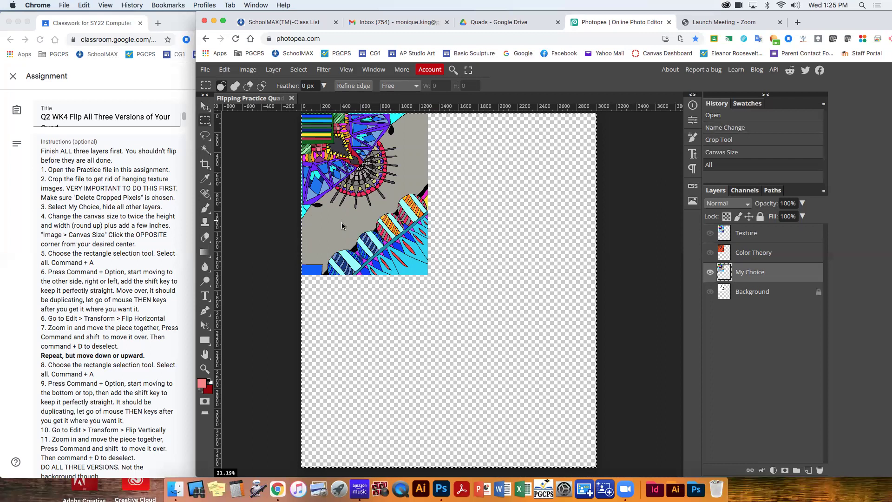
- Drag a copy of the My Choice artwork into the top-right area beside the original
left_click_drag(338, 226, 415, 248)
left_click_drag(439, 295, 362, 231)
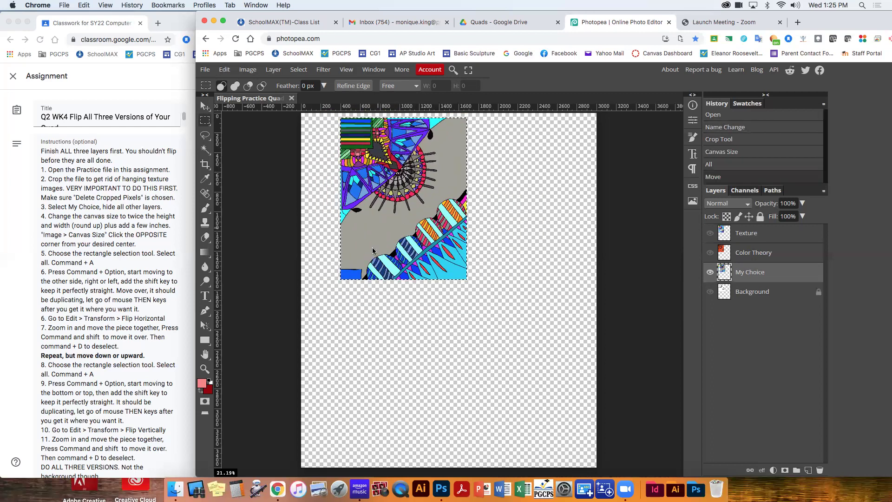
key("super+z")
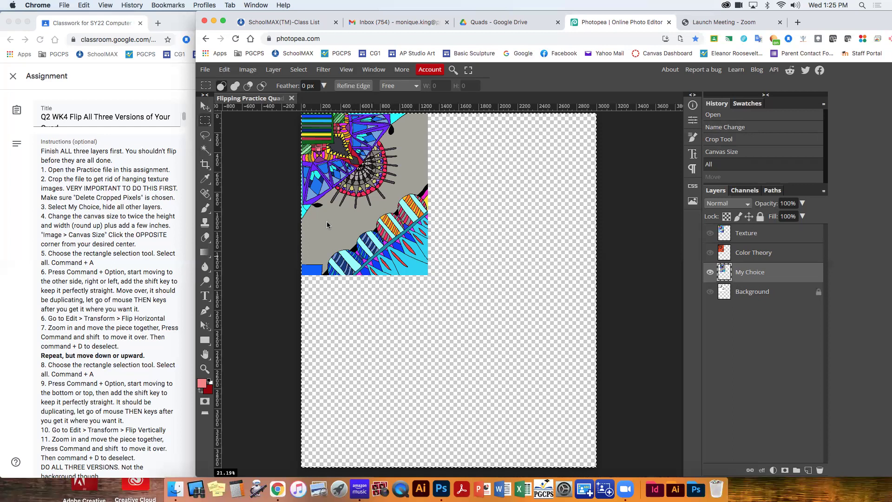
left_click_drag(327, 221, 417, 203)
left_click_drag(360, 204, 458, 205)
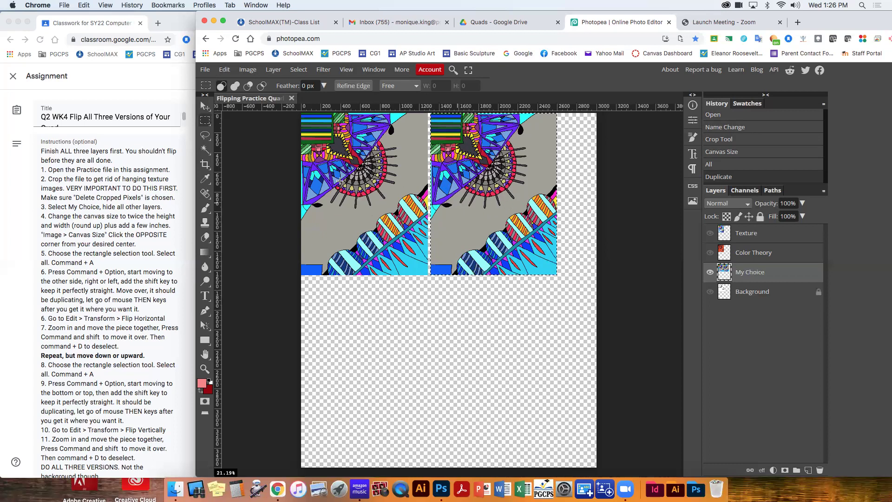
- Flip the right-hand copy horizontally
left_click(224, 70)
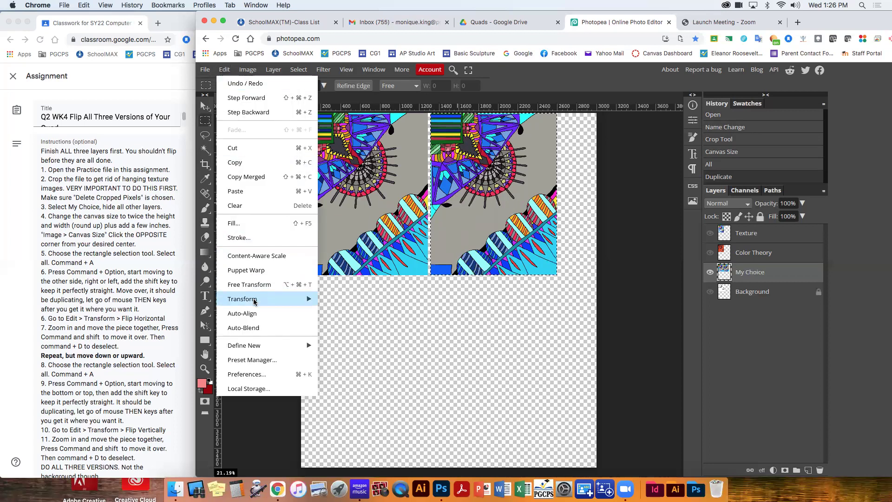
mouse_move(254, 302)
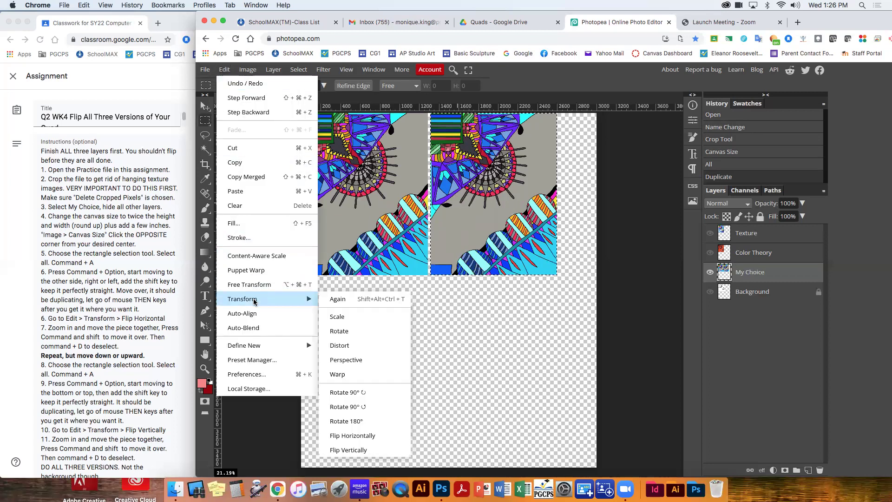
left_click(373, 437)
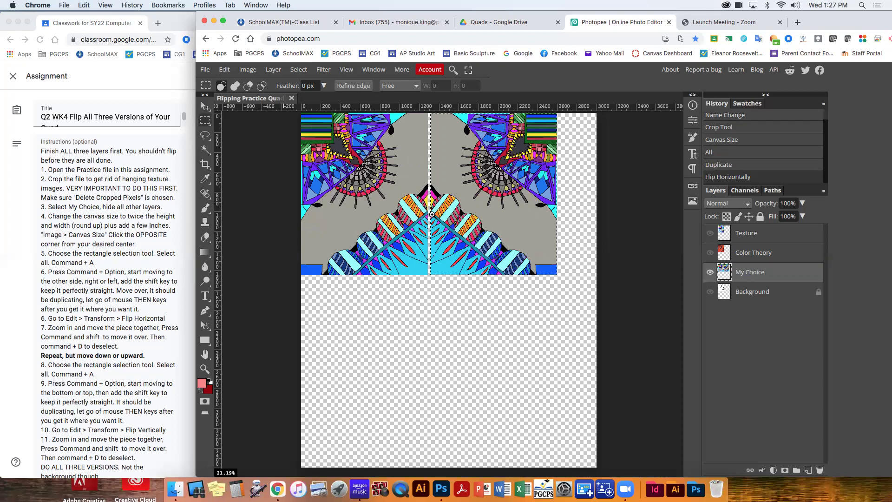
- Zoom in and push the flipped copy left until the seam closes
scroll(429, 218, "up", 5)
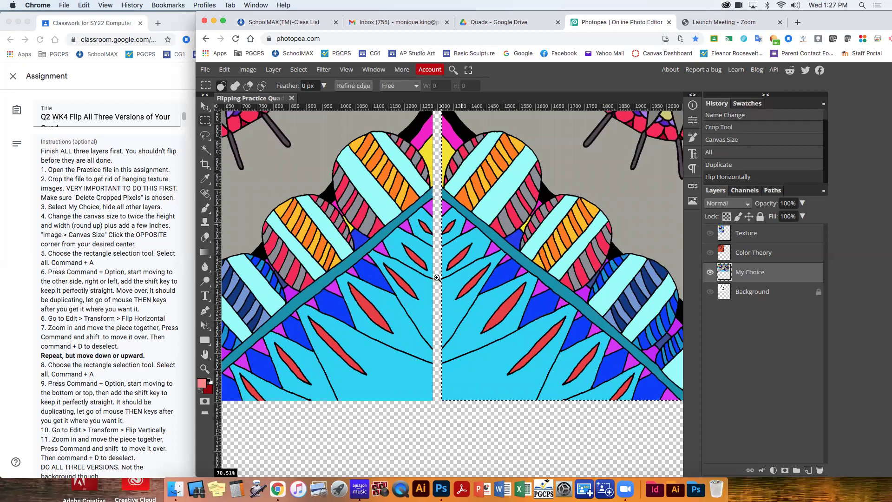
scroll(435, 270, "up", 9)
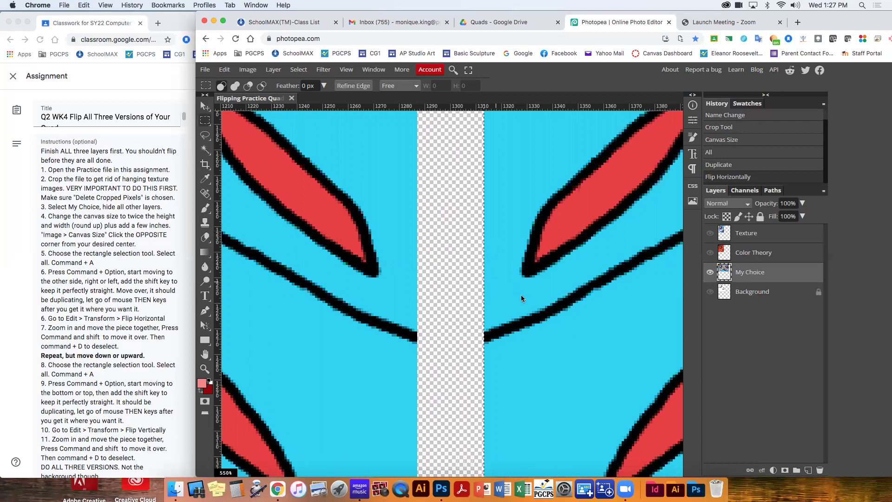
left_click_drag(521, 294, 456, 307)
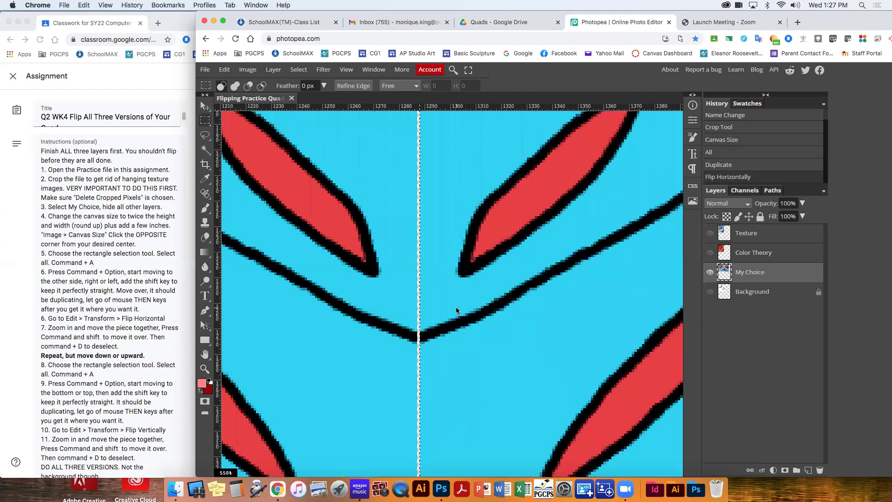
key("Left")
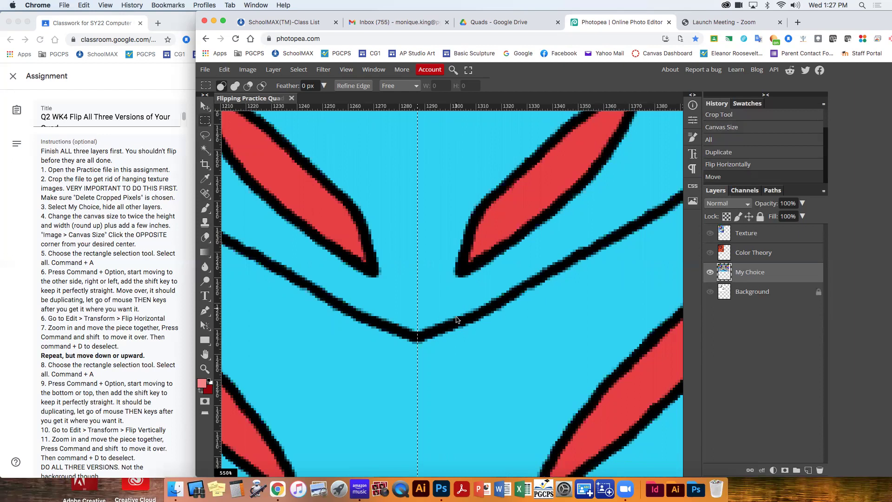
- Select all and drag a duplicate of the mirrored top pair into the lower half
key("super+0")
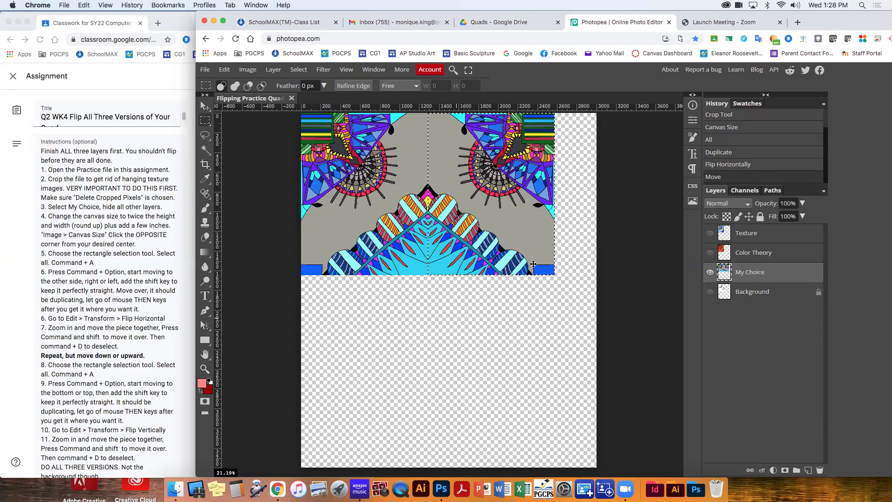
key("super+a")
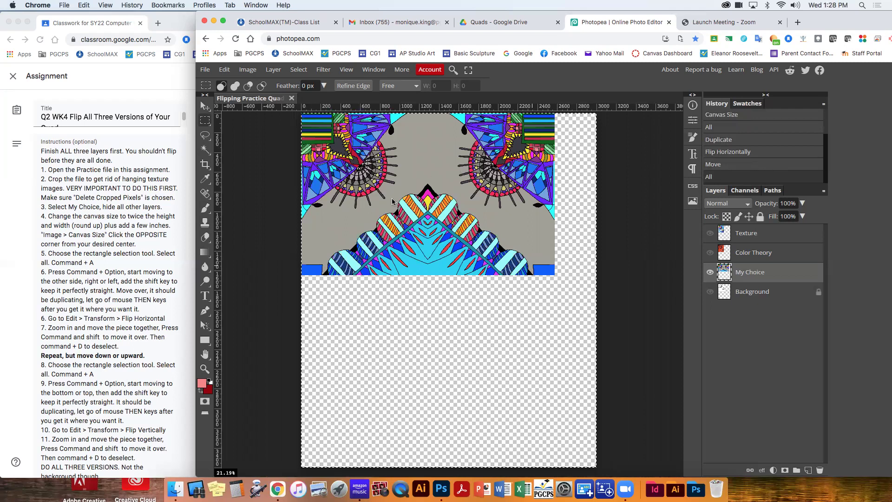
key("super+a")
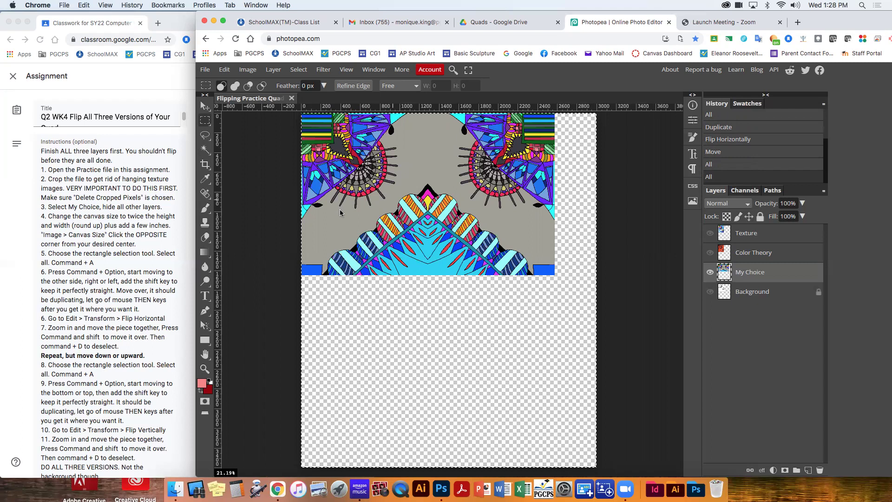
left_click_drag(341, 214, 328, 378)
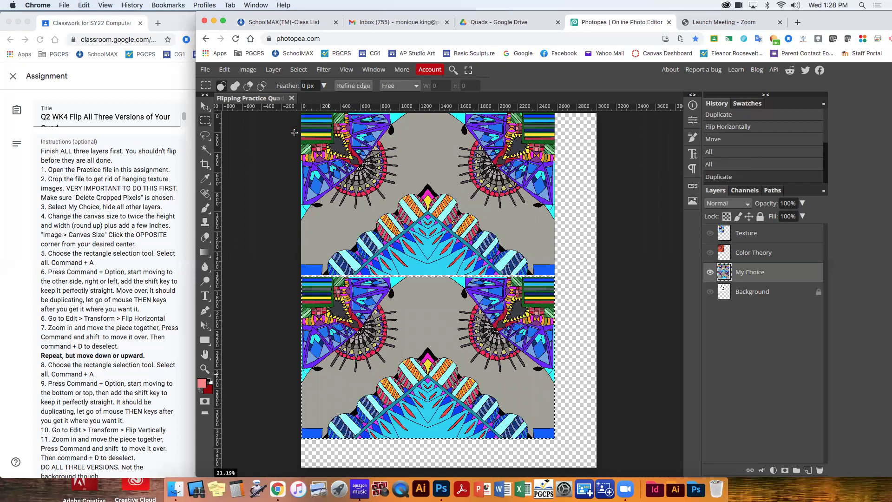
- Flip the lower copy vertically with Edit > Transform > Flip Vertically
left_click(224, 70)
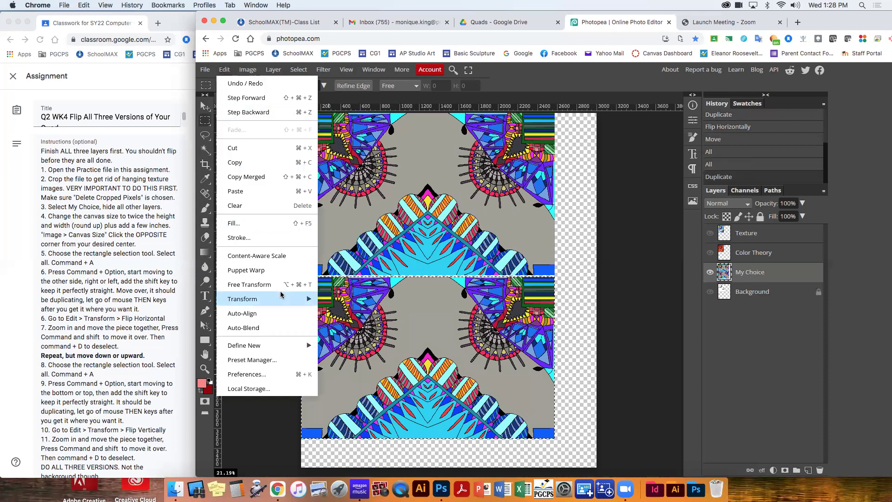
mouse_move(281, 298)
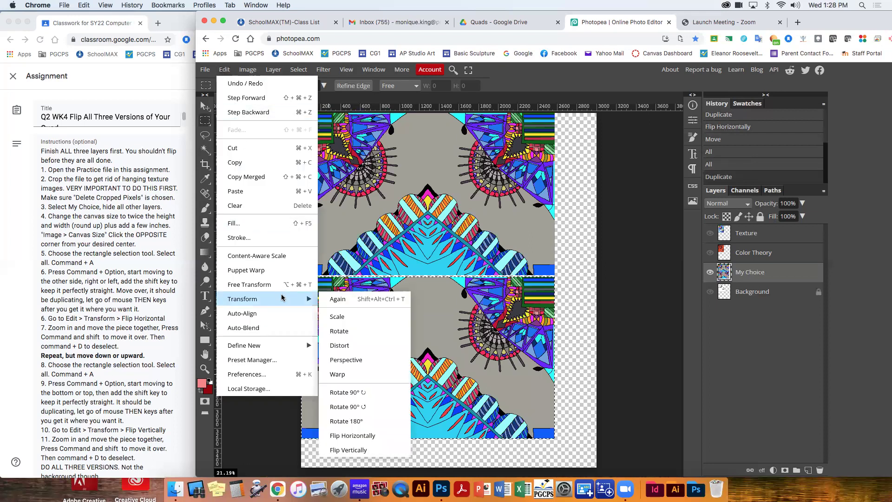
left_click(344, 449)
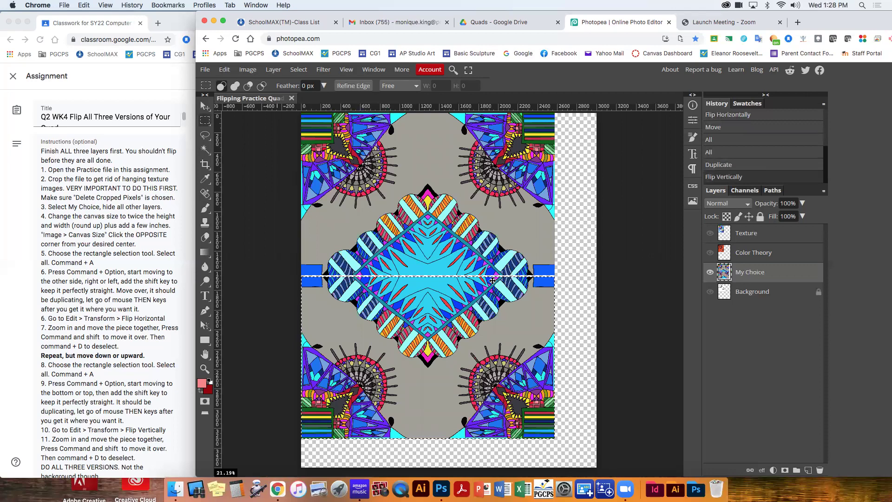
- Nudge the flipped copy up to close the horizontal seam, fit the view, and deselect
scroll(496, 275, "up", 15)
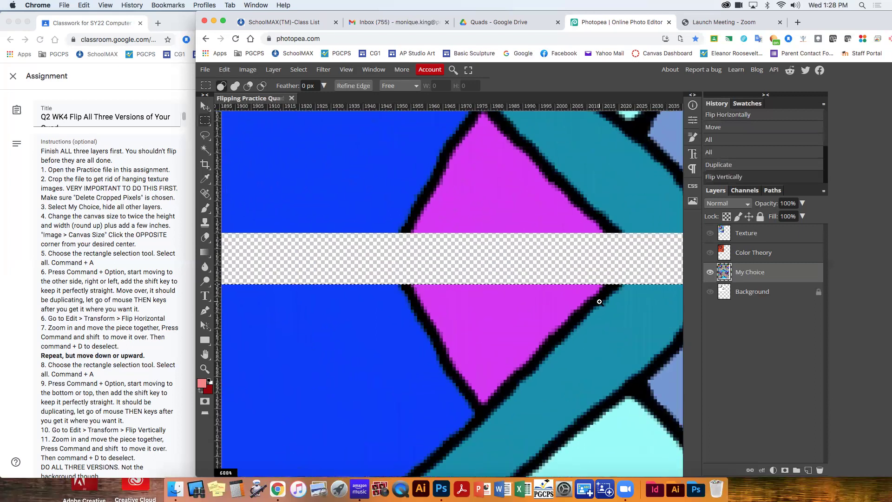
scroll(600, 301, "up", 1)
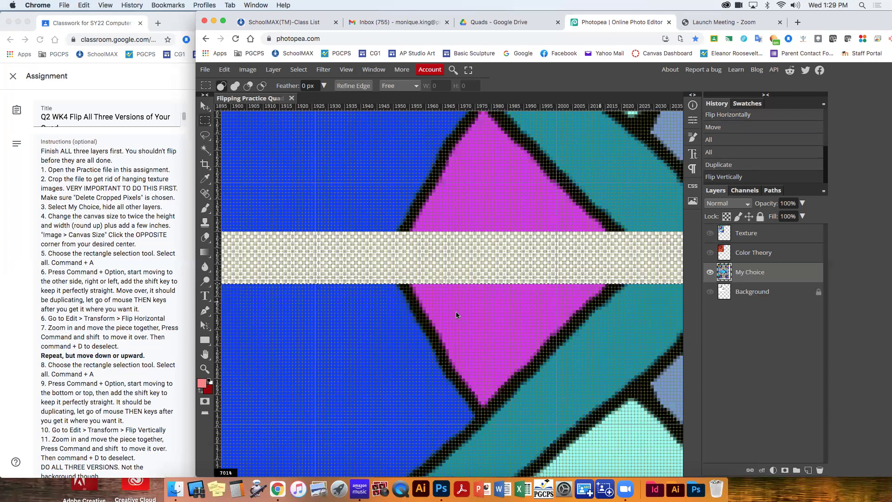
key("super+Up")
key("super+Up")
key("super+Up")
key("super+Up")
key("super+Up")
key("super+Up")
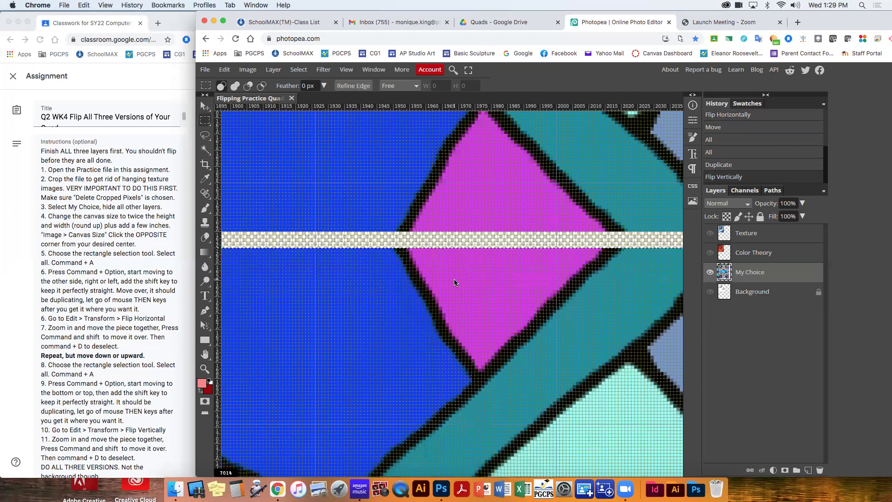
key("super+Up")
key("super+Up")
key("super+Up")
key("super+Up")
key("super+Up")
key("super+Up")
key("super+Up")
key("super+Up")
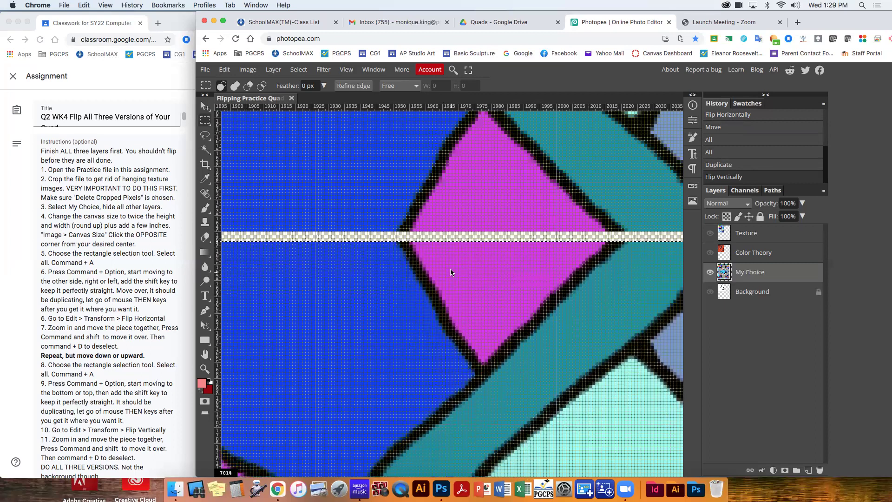
key("super+Up")
key("super+Up")
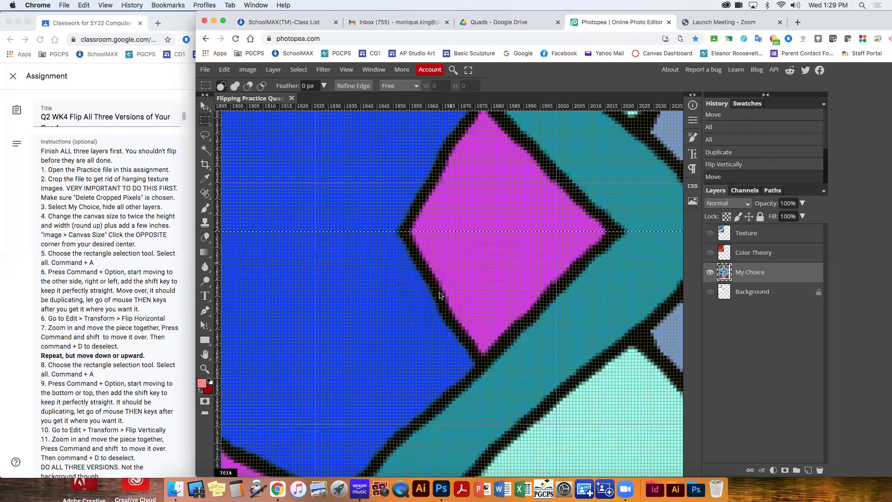
key("super+0")
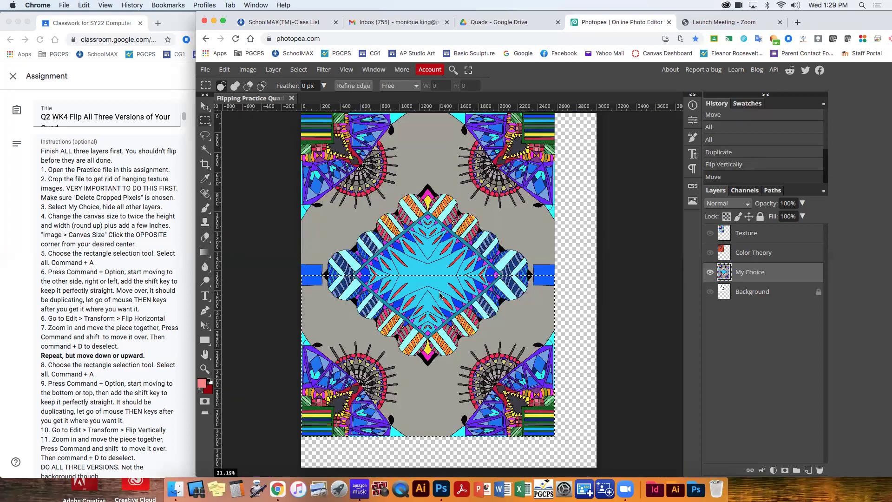
key("super+d")
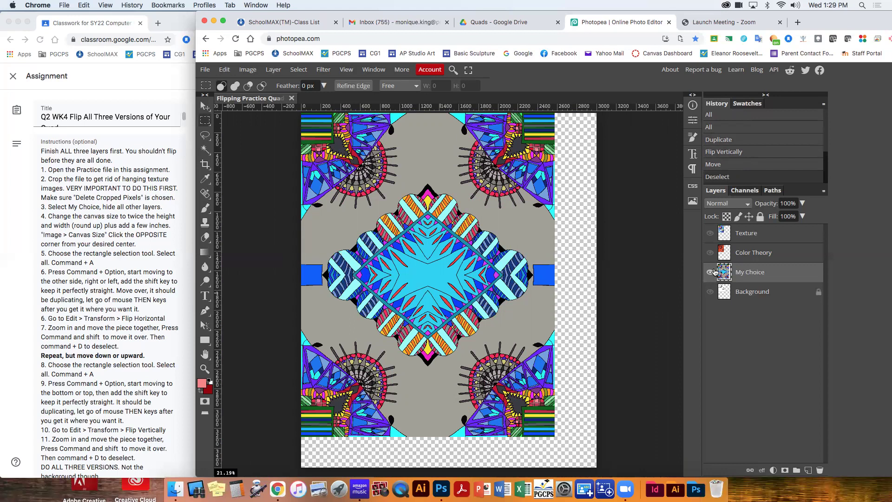
left_click(710, 253)
left_click(711, 233)
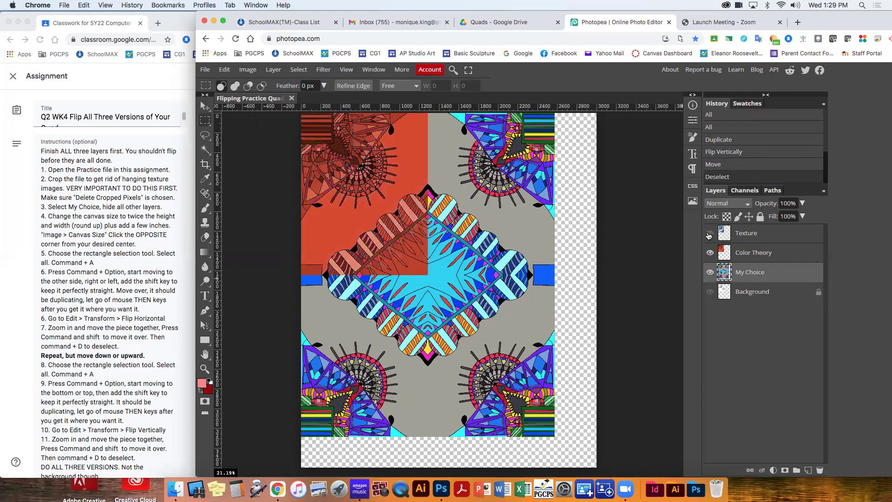
left_click(710, 273)
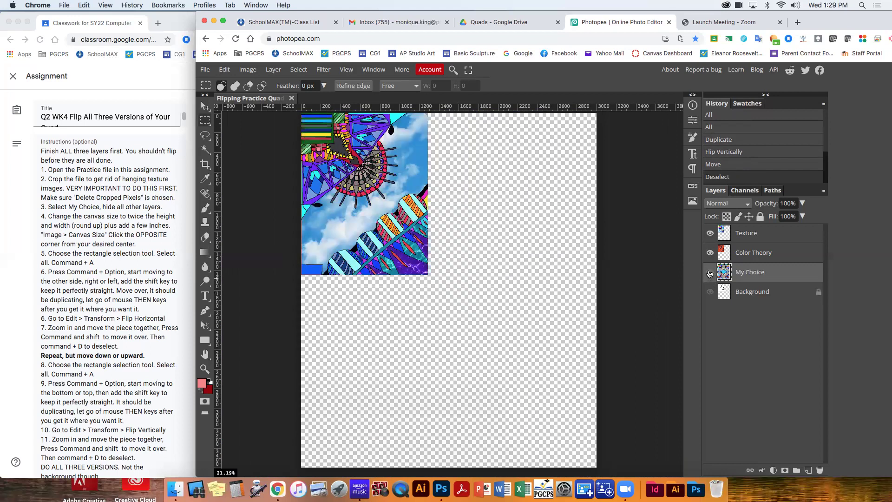
left_click(711, 273)
left_click(710, 253)
left_click(711, 233)
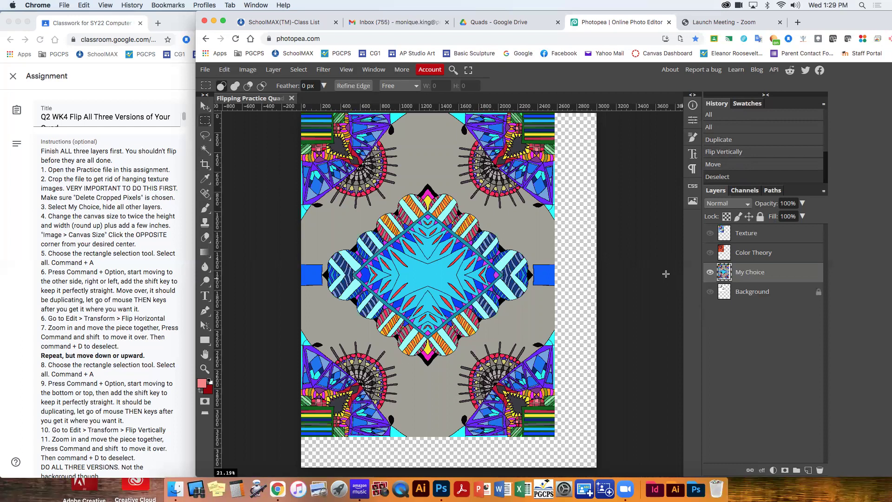
- Crop the canvas to the artwork's lower-right edge, removing the transparent right and bottom strips
left_click(204, 166)
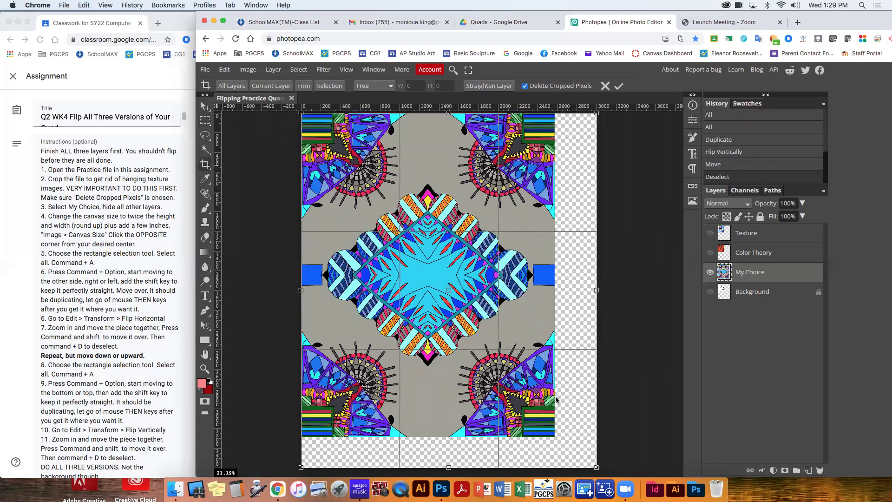
left_click_drag(597, 468, 557, 400)
key("z")
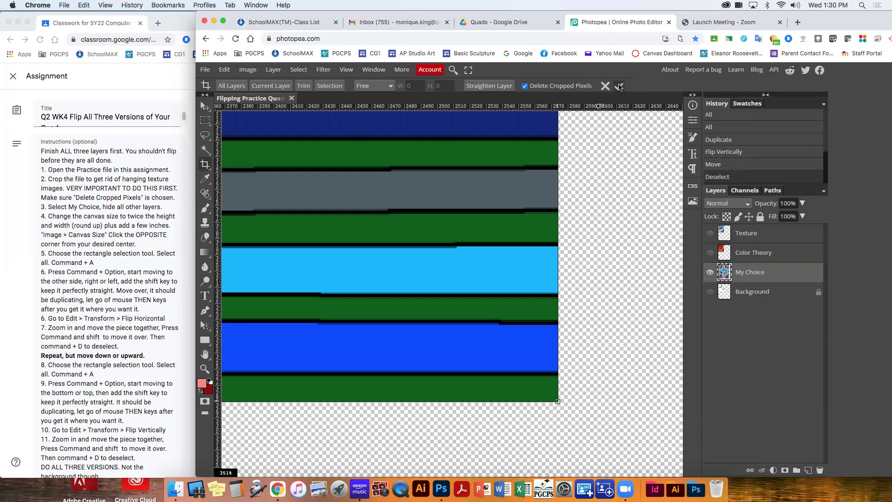
left_click(619, 86)
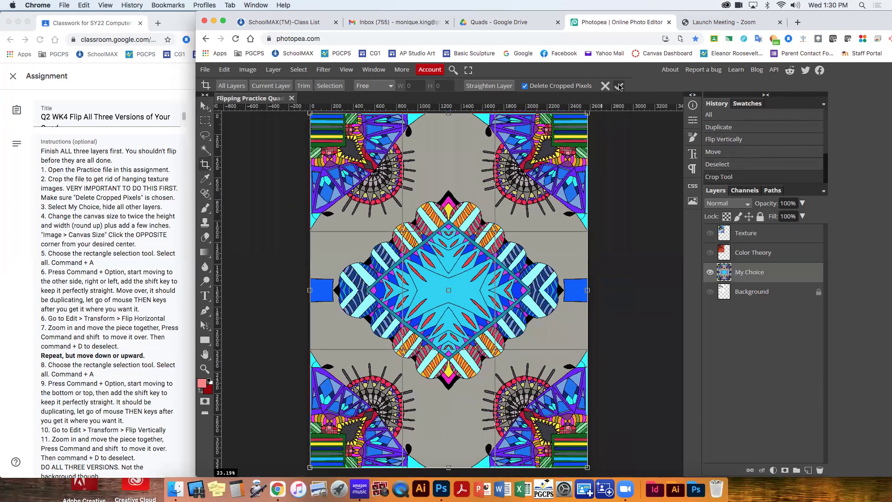
left_click(205, 120)
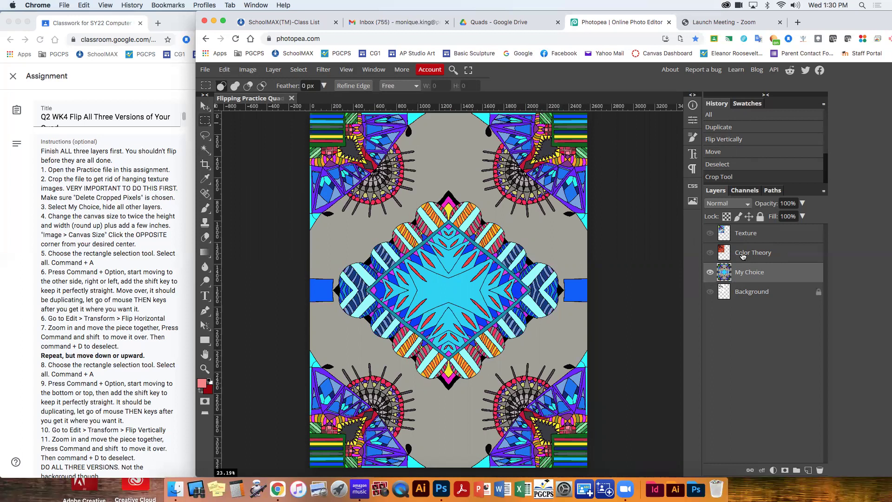
left_click(710, 253)
left_click(711, 253)
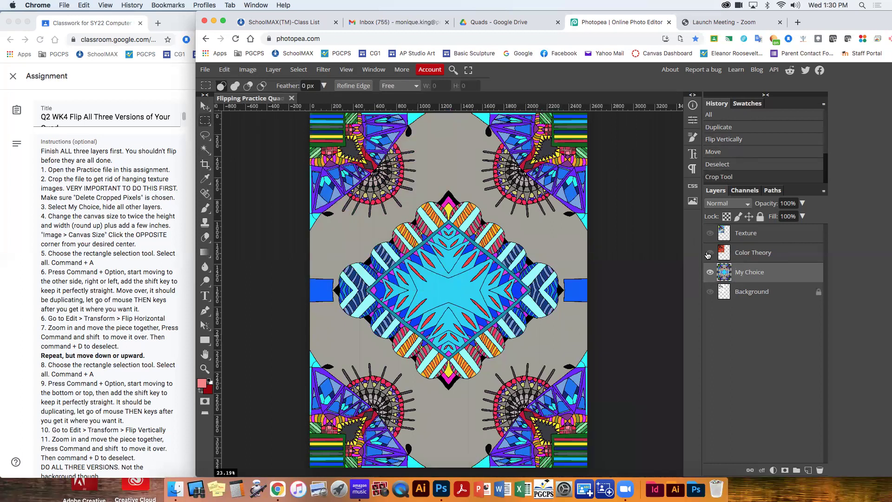